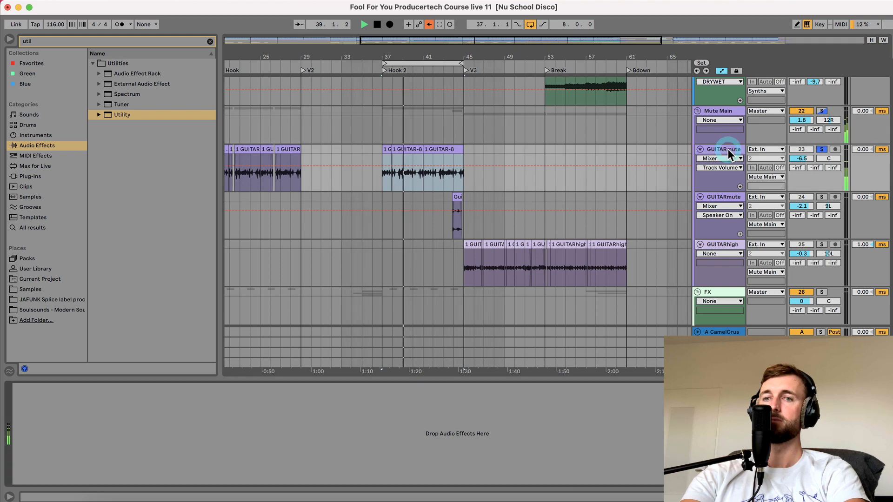
Find the Compressor among the audio effects, add it to the GUITARmute track holding the GUITAR-8 clips and show its transfer curve
left_click_drag(407, 56, 407, 86)
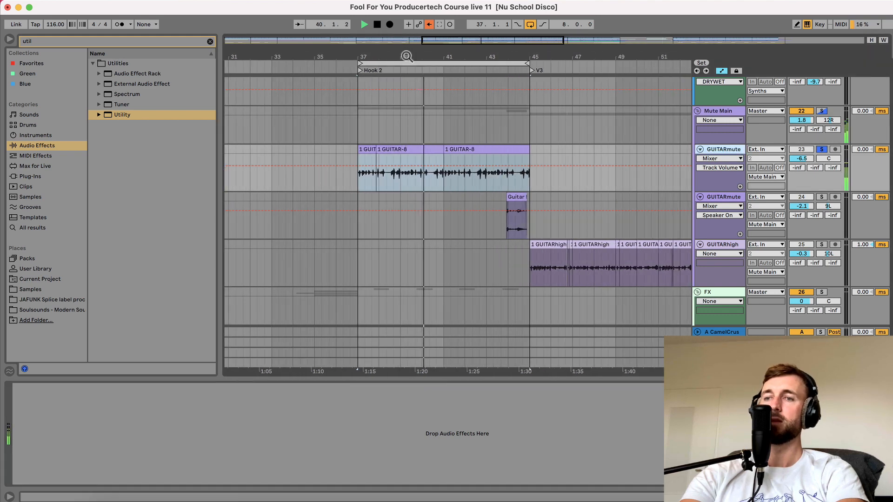
key("space")
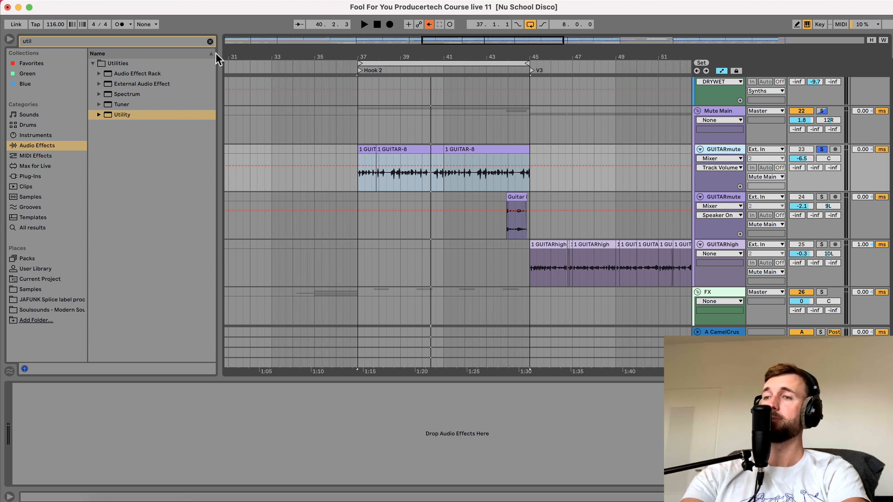
left_click(210, 41)
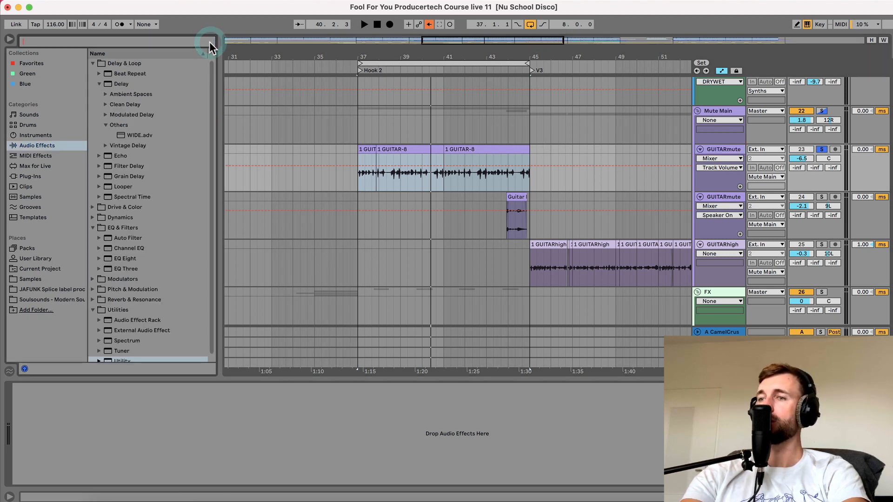
left_click(180, 42)
type("compr")
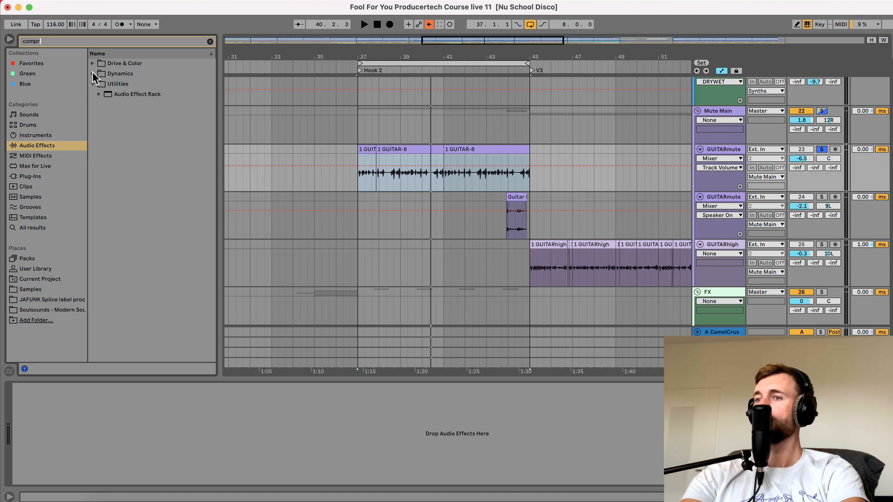
left_click(93, 74)
double_click(115, 83)
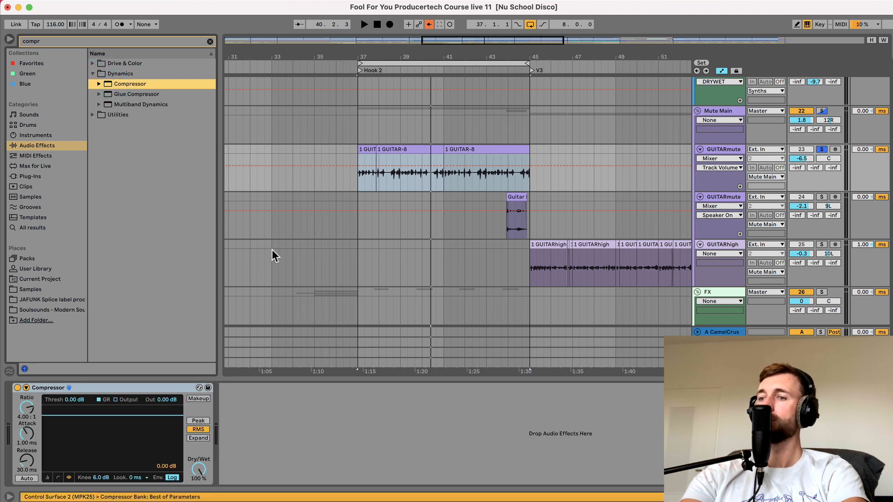
left_click(58, 477)
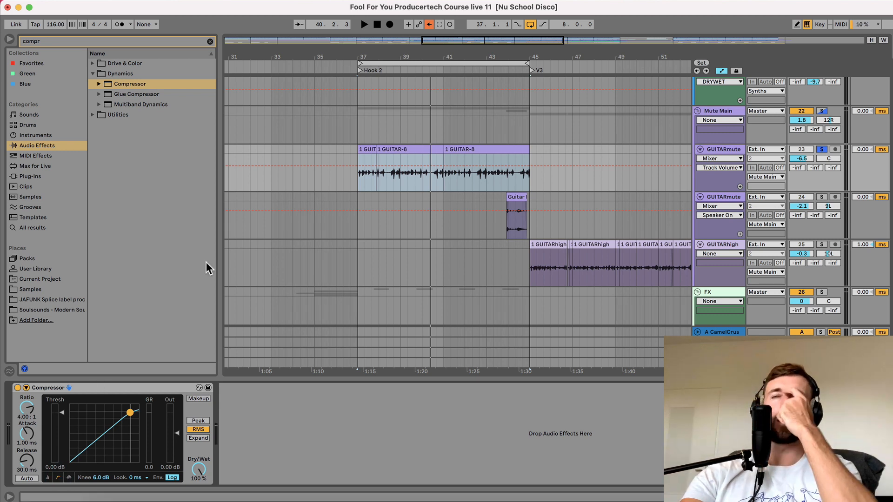
Unsolo the Mute Main group, play the Hook 2 loop and set the group's volume to 2.2 dB
left_click(426, 185)
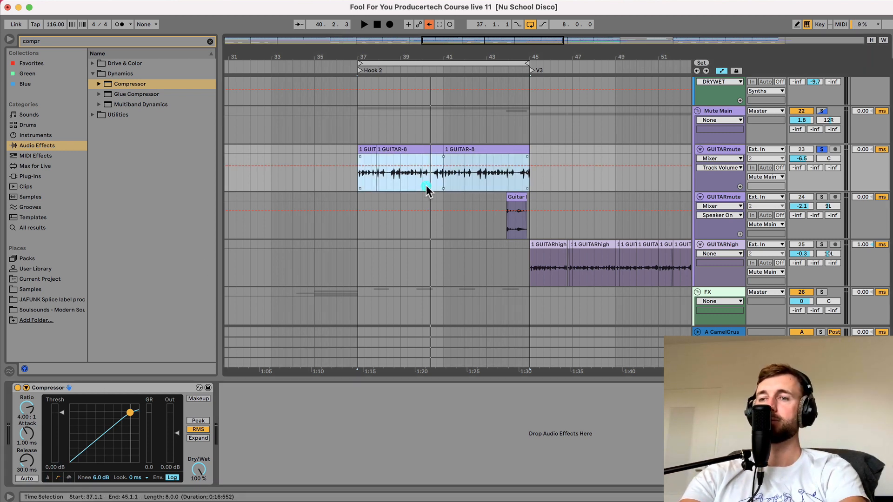
left_click(821, 110)
key("space")
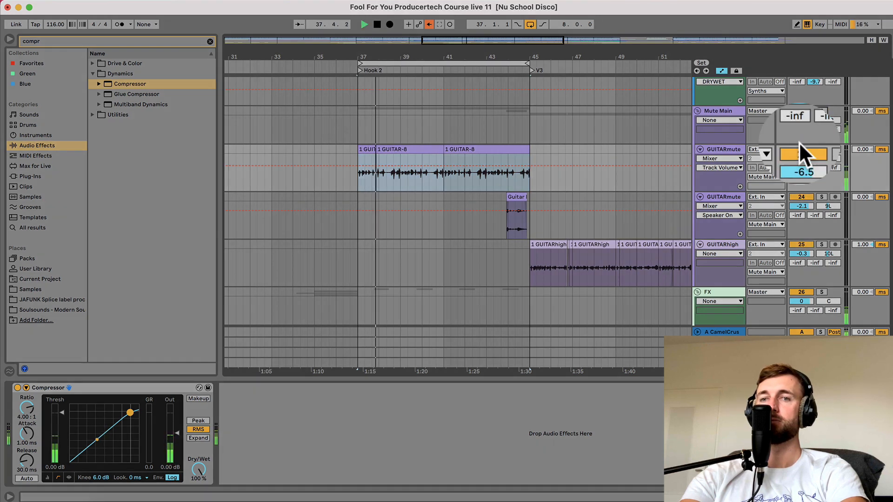
left_click_drag(802, 119, 802, 117)
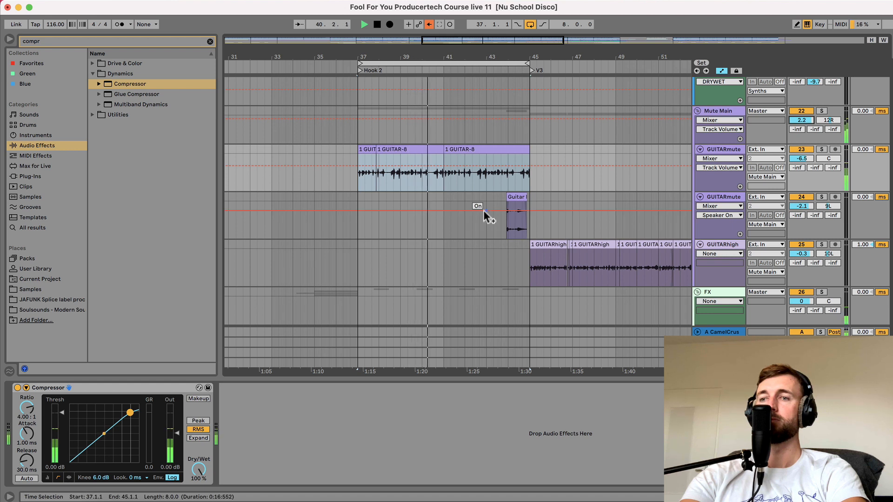
key("space")
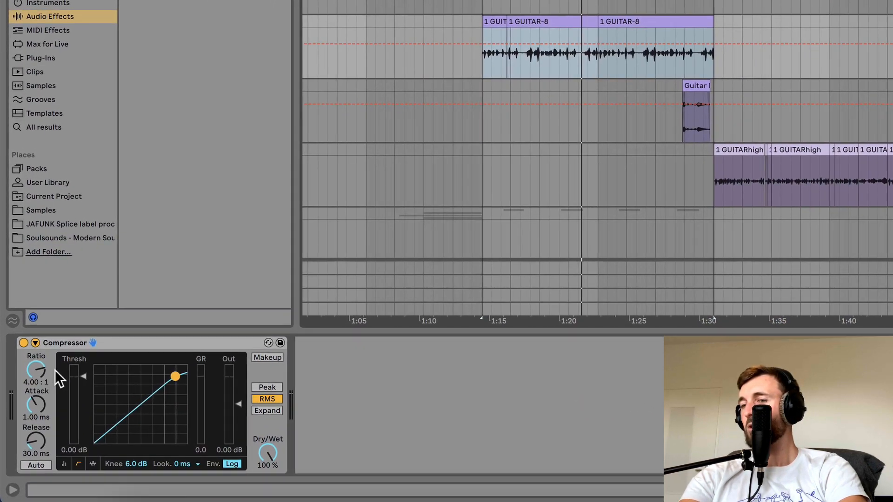
Set the Compressor's ratio to 3.50:1, attack to 9.47 ms and release to 8.81 ms
left_click(36, 370)
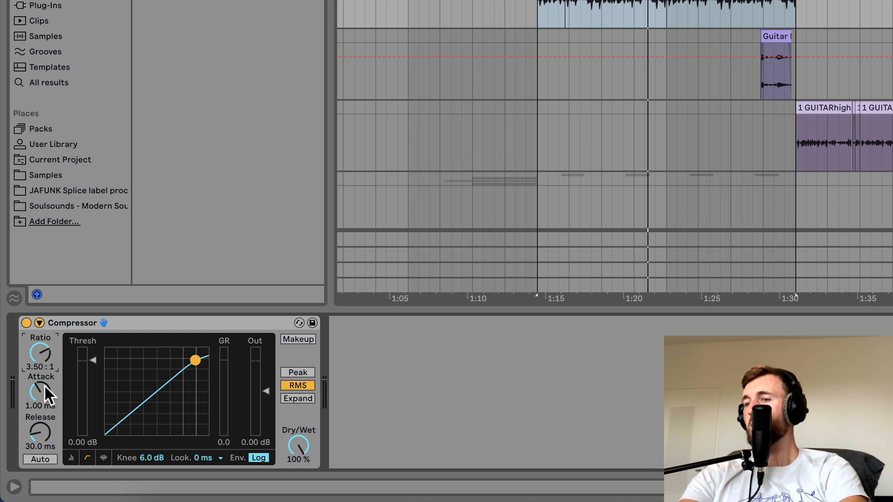
left_click_drag(40, 392, 40, 384)
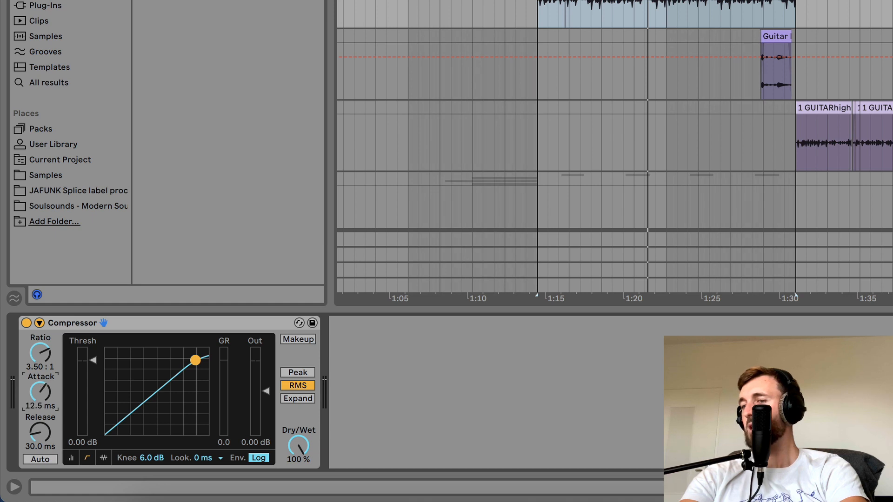
left_click(40, 430)
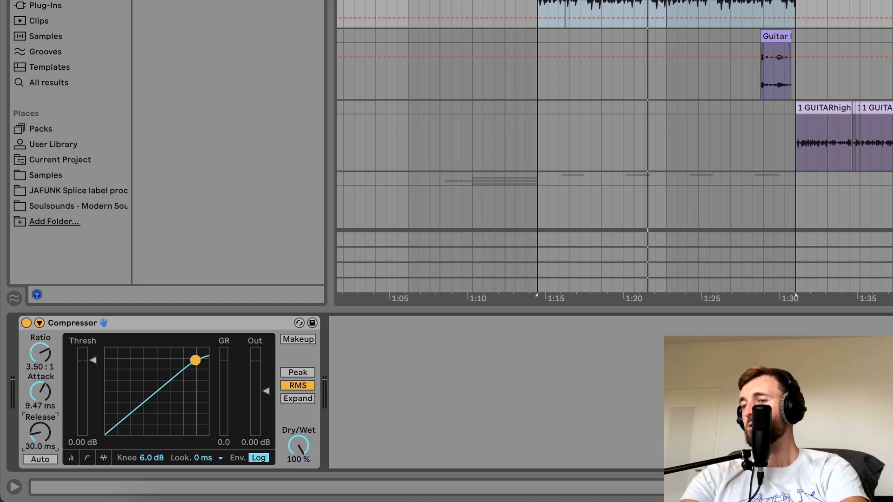
left_click_drag(40, 433, 40, 435)
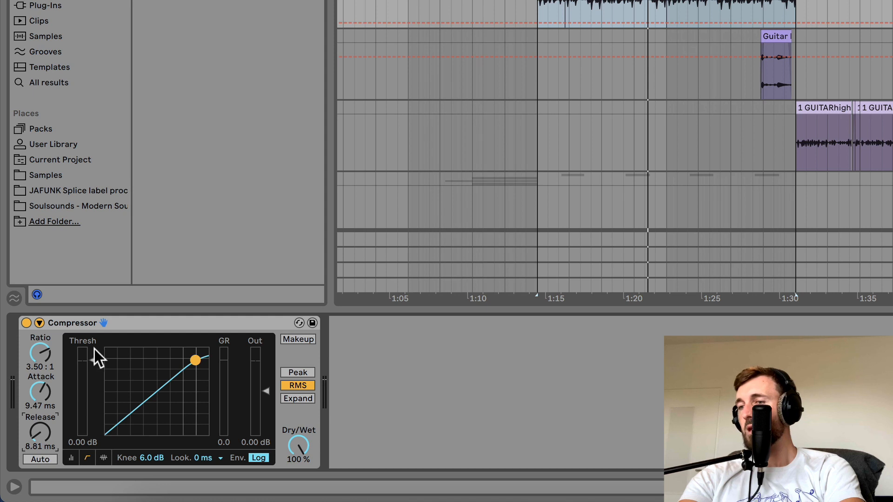
While the loop plays, set the Compressor's ratio to 5.73:1, threshold to -34.2 dB and output gain to 4.95 dB
key("space")
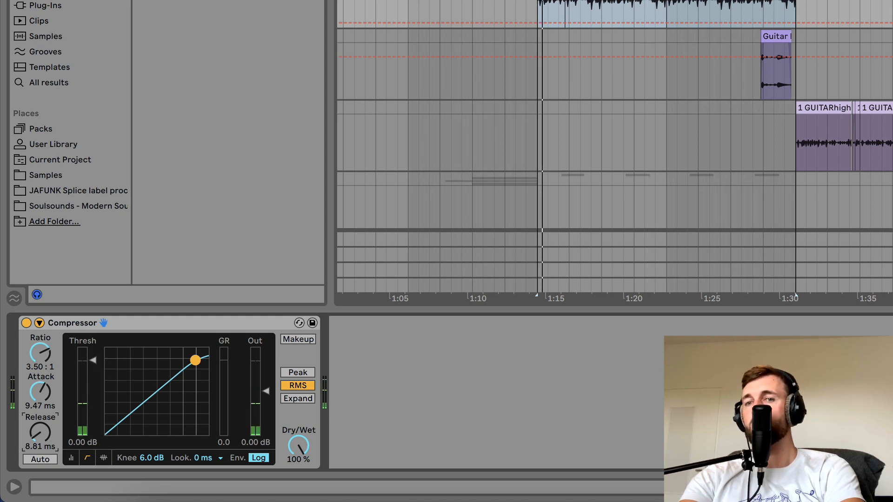
left_click_drag(93, 357, 94, 393)
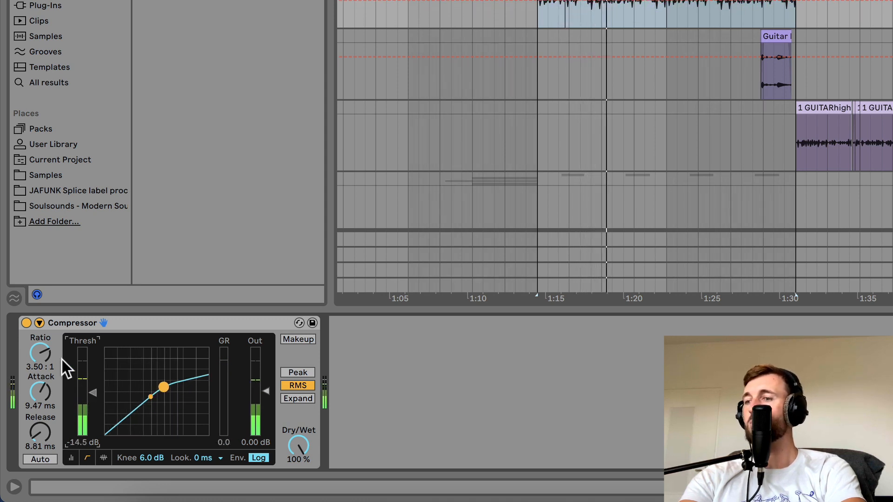
left_click_drag(42, 356, 41, 344)
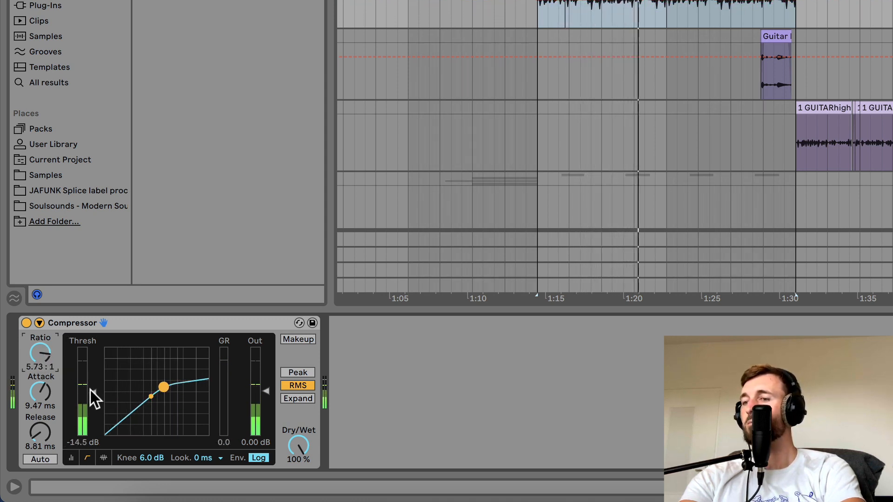
left_click_drag(92, 392, 91, 418)
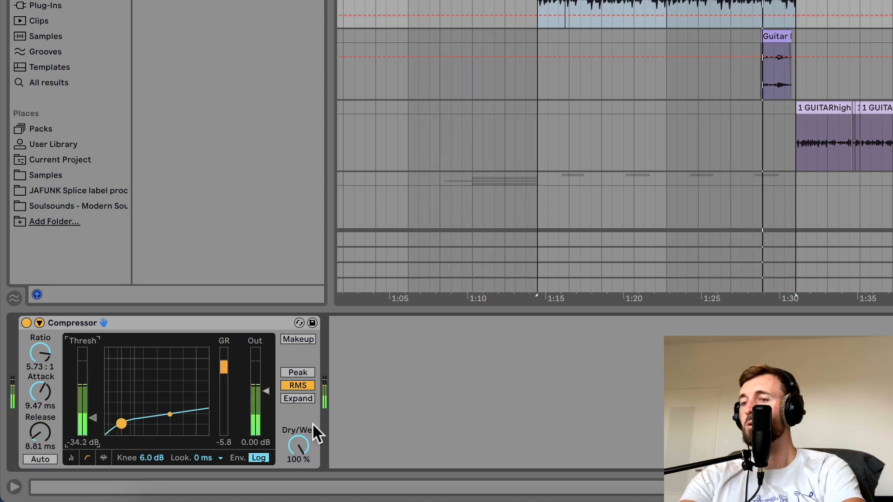
left_click_drag(267, 391, 267, 385)
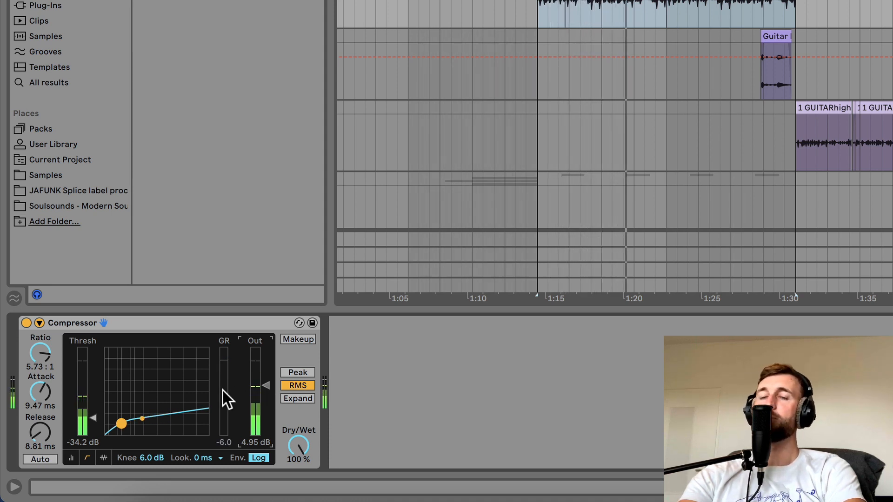
key("space")
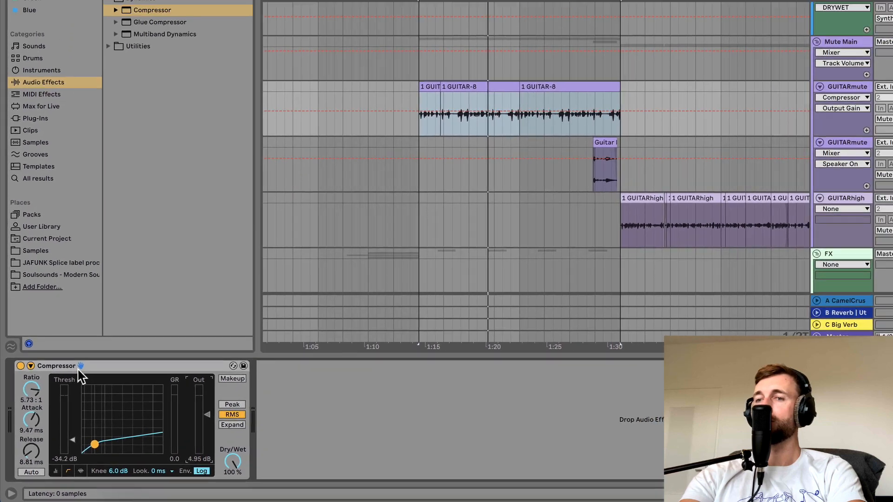
Audition the compressed guitar with the Mute Main group soloed, and again within the full mix
key("space")
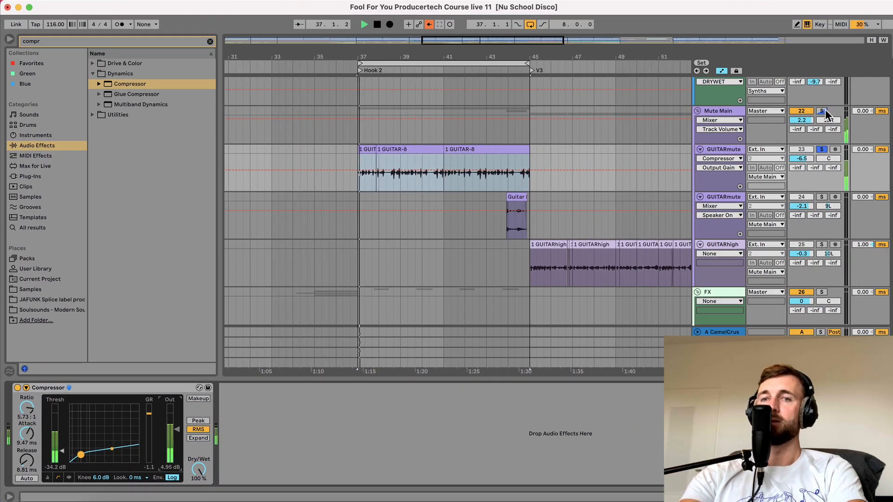
left_click(825, 111)
left_click(825, 111)
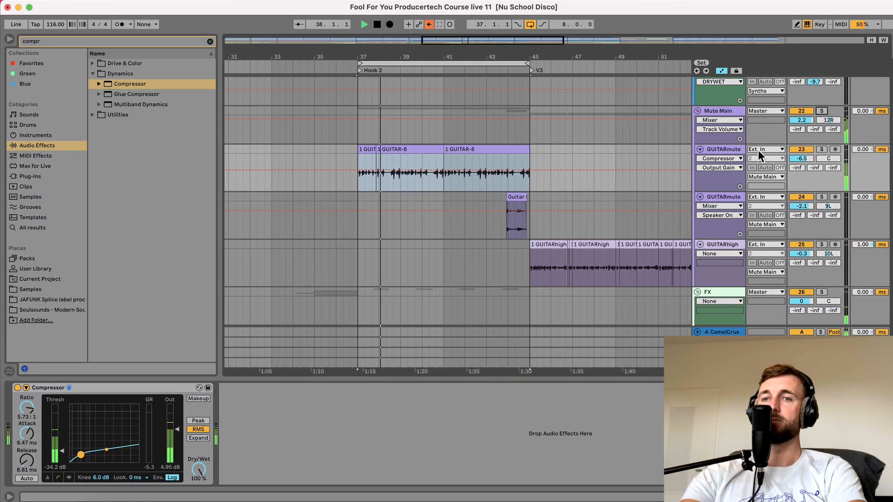
Select the Mute Main group track and clear the browser search for a new effect
left_click(729, 112)
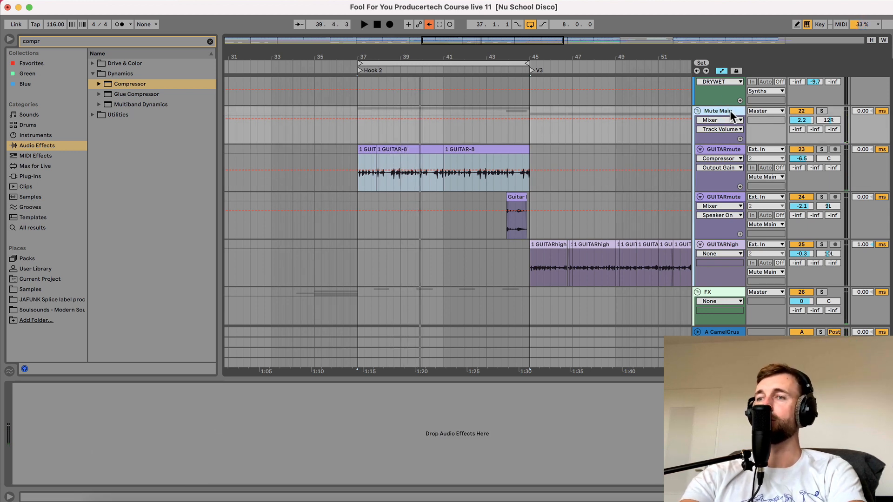
left_click(210, 42)
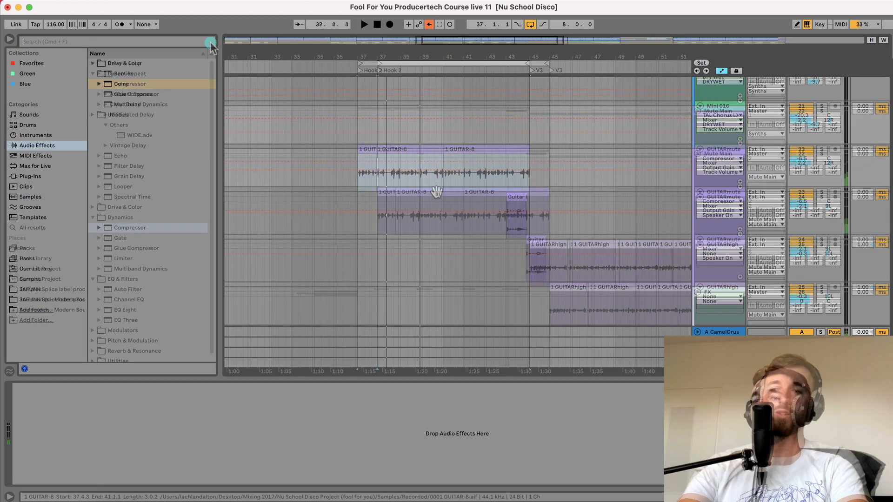
scroll(436, 192, "up", 2)
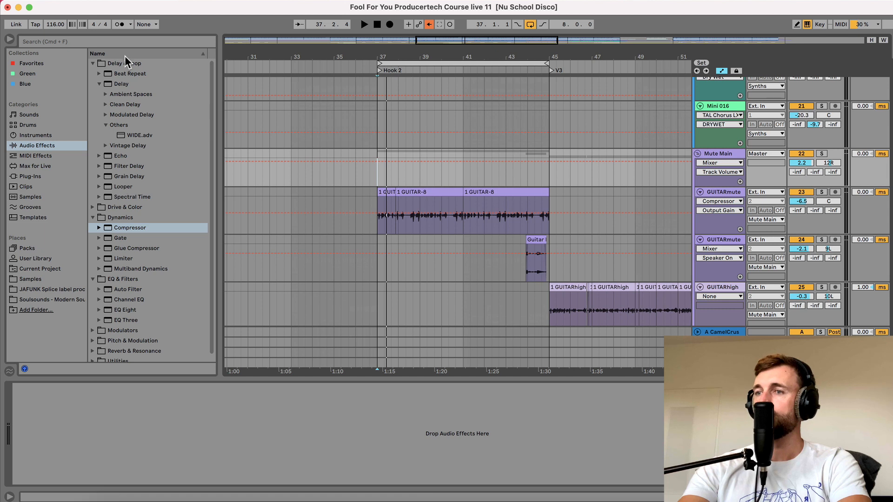
left_click(121, 43)
type("simpl")
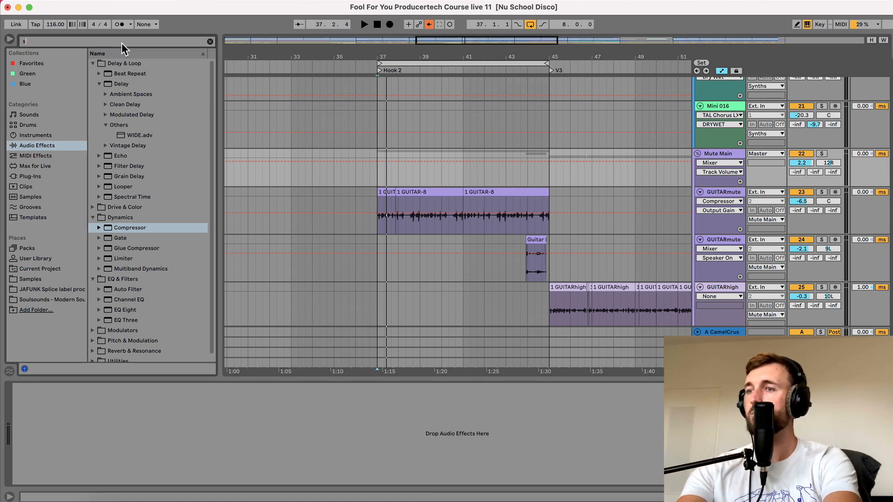
key("BackSpace")
key("BackSpace")
key("BackSpace")
key("BackSpace")
key("BackSpace")
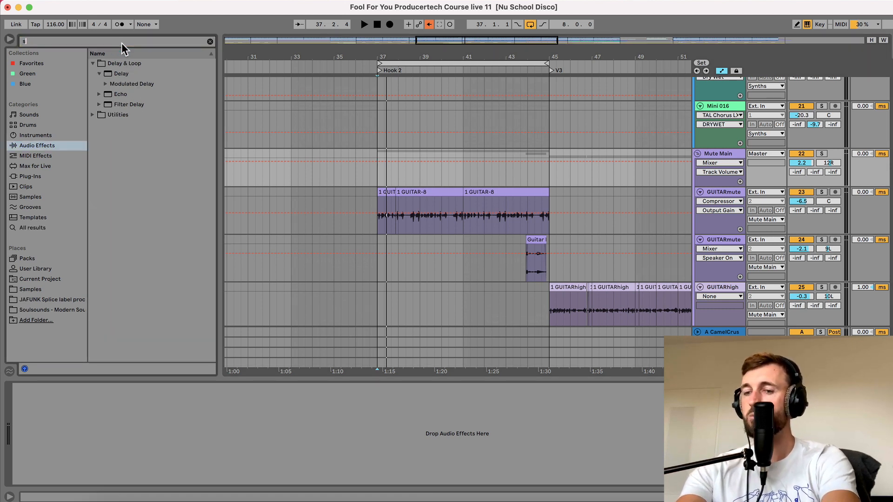
Search for "wide", add the WIDE.adv Delay preset to the Mute Main group and listen to the loop
type("wide")
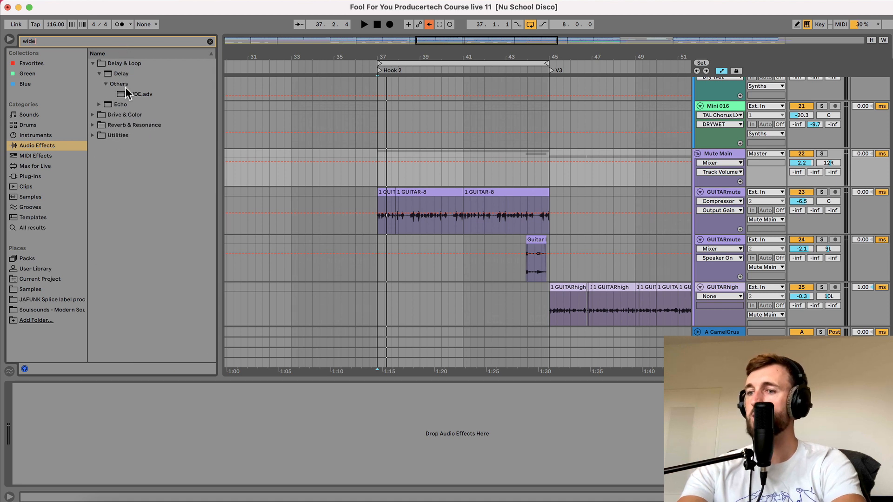
left_click_drag(126, 93, 110, 428)
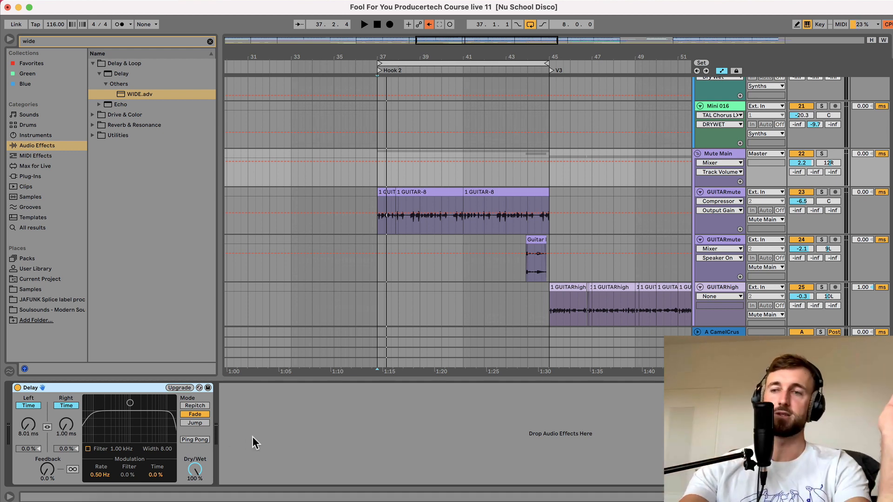
key("space")
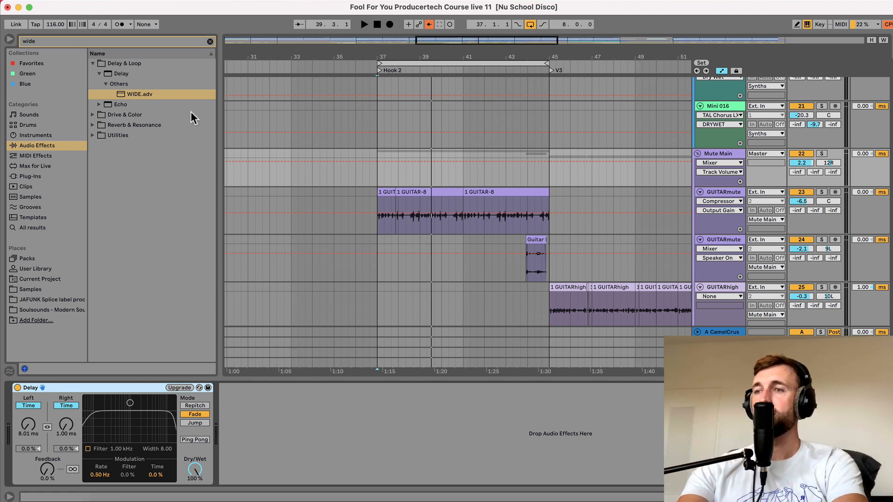
Find the Utility effect and add it after the Delay on the Mute Main group
left_click(209, 41)
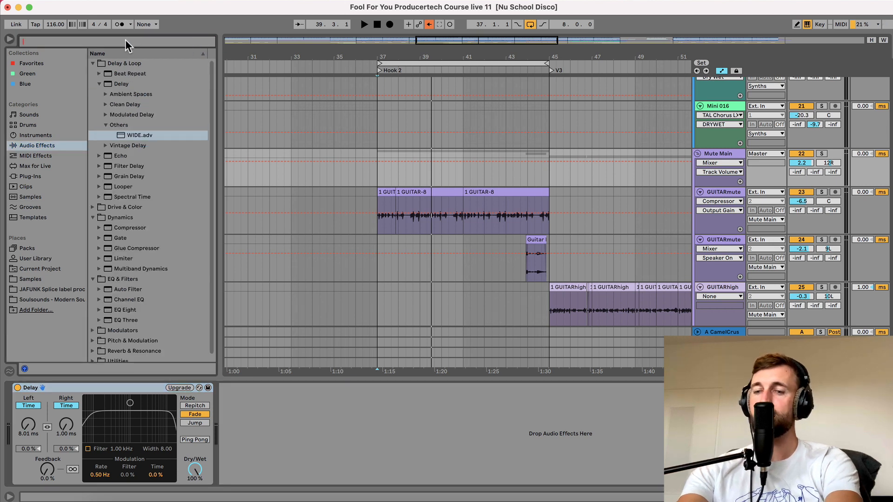
type("util")
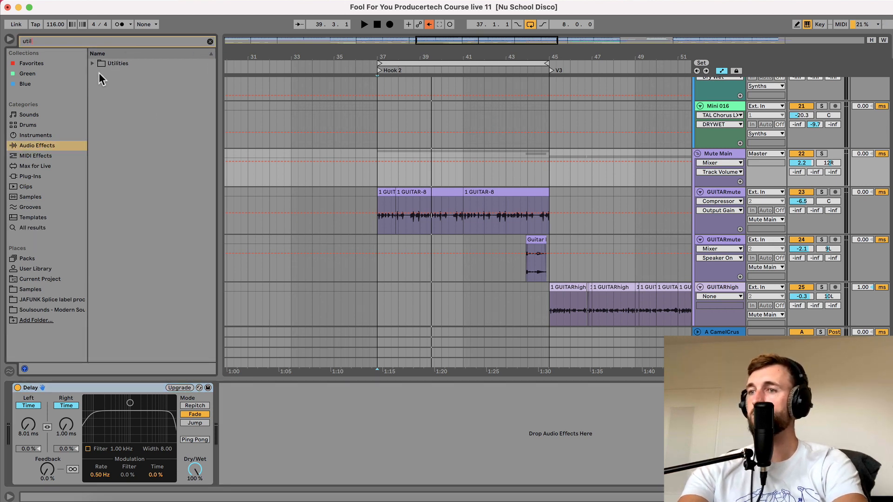
left_click(92, 63)
left_click_drag(122, 112, 271, 430)
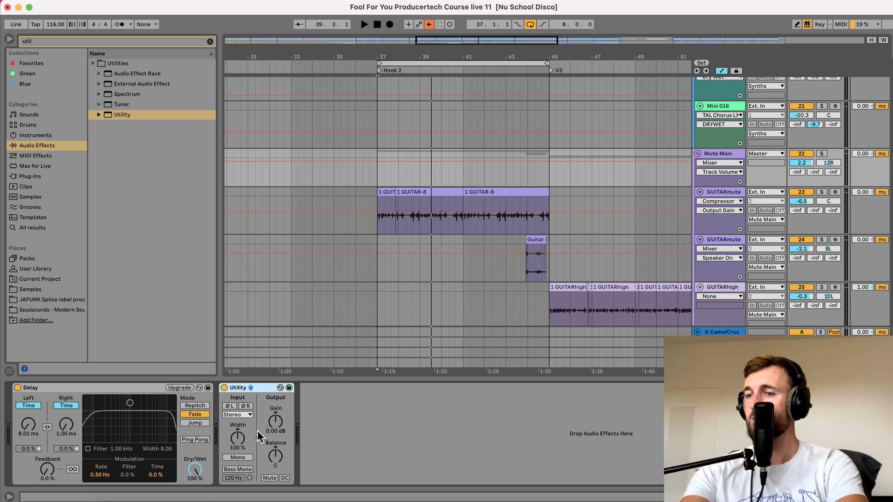
Set the Utility's stereo width to 63% while playing the Hook 2 loop
key("space")
left_click(238, 437)
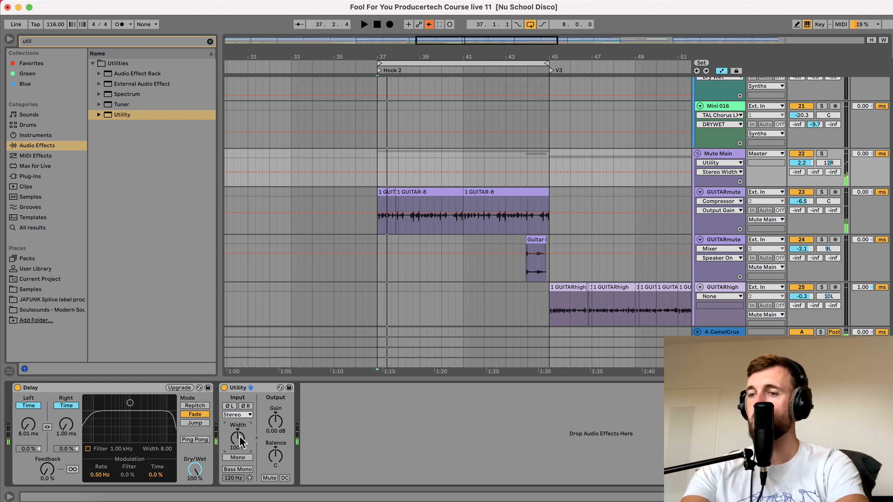
mouse_move(240, 440)
left_mouse_down()
mouse_move(240, 457)
mouse_move(239, 436)
left_mouse_up()
key("space")
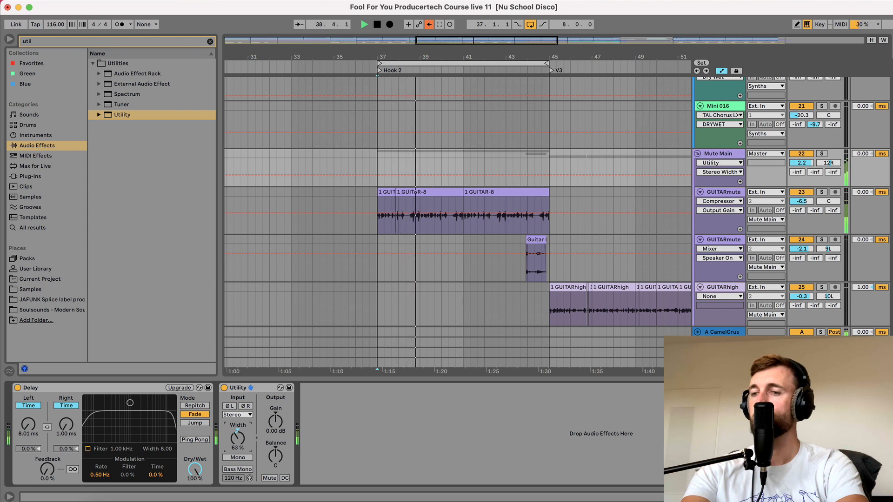
Set the Mute Main Utility's stereo width to 60% and its output gain to 1.11 dB while playing the loop
left_click_drag(239, 437, 277, 425)
key("space")
key("space")
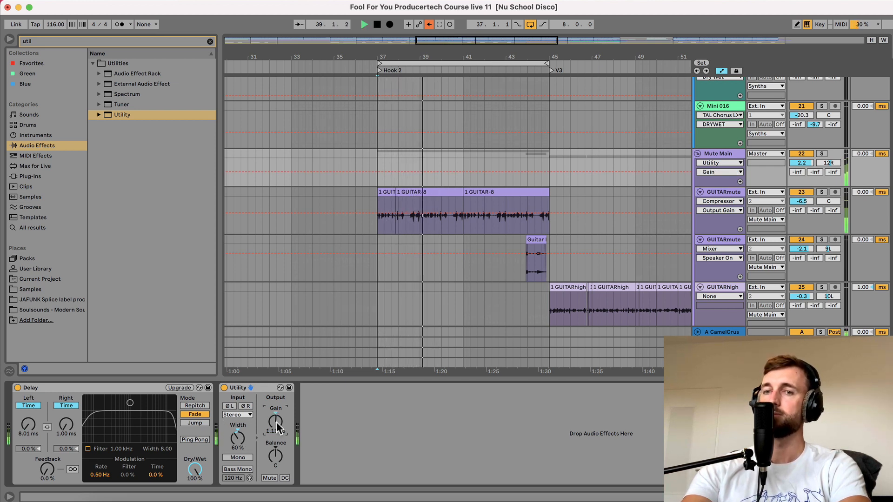
key("space")
left_click(727, 155)
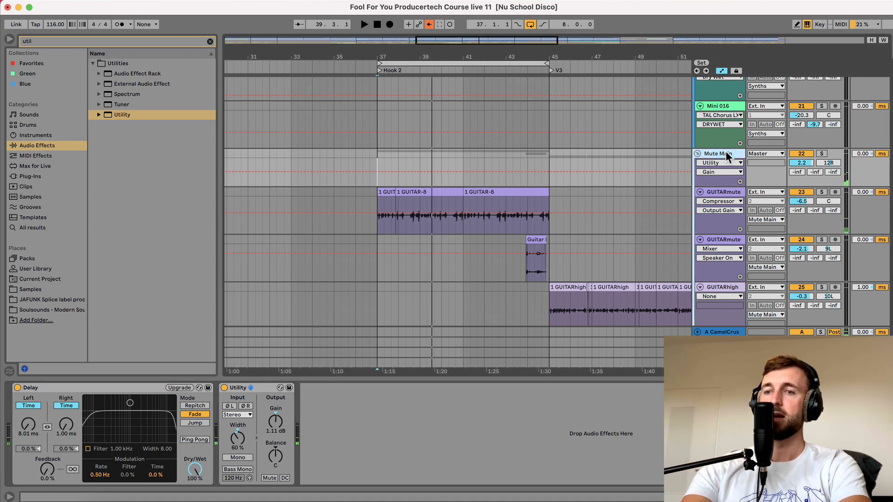
Audition the short guitar clip before V3 with its GUITARmute track soloed, and end the solo to hear it in context
left_click(528, 269)
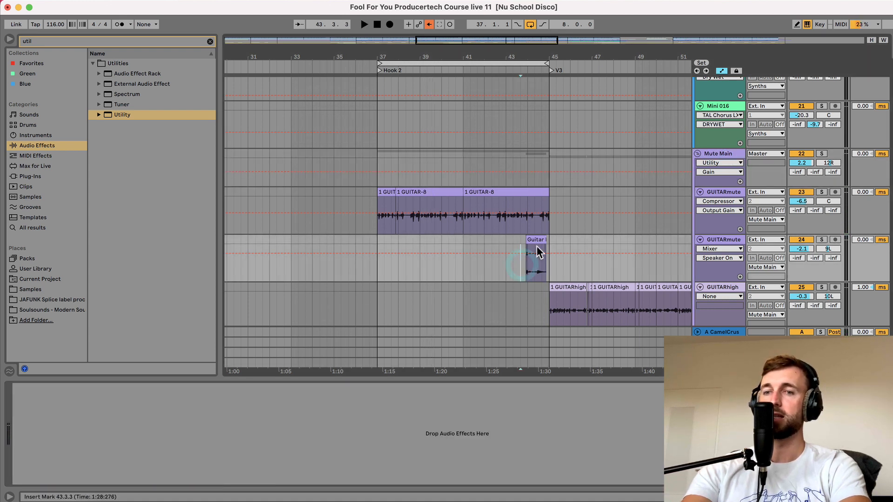
left_click(818, 241)
key("space")
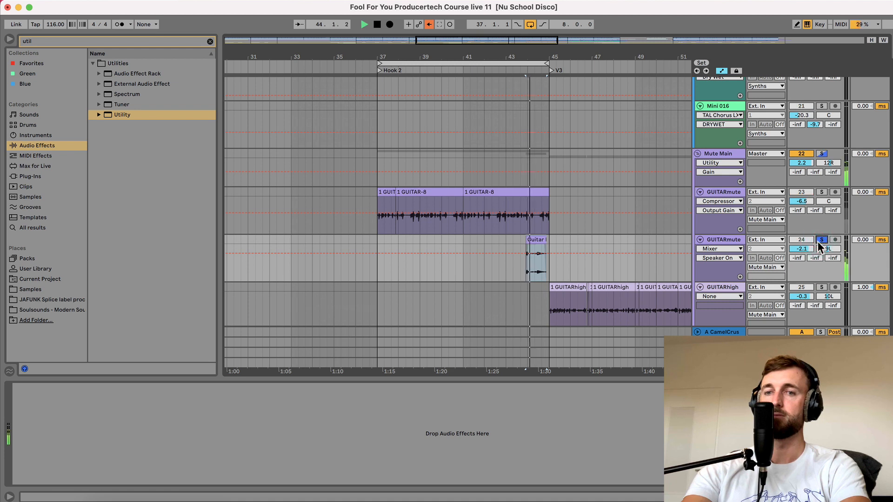
left_click(817, 241)
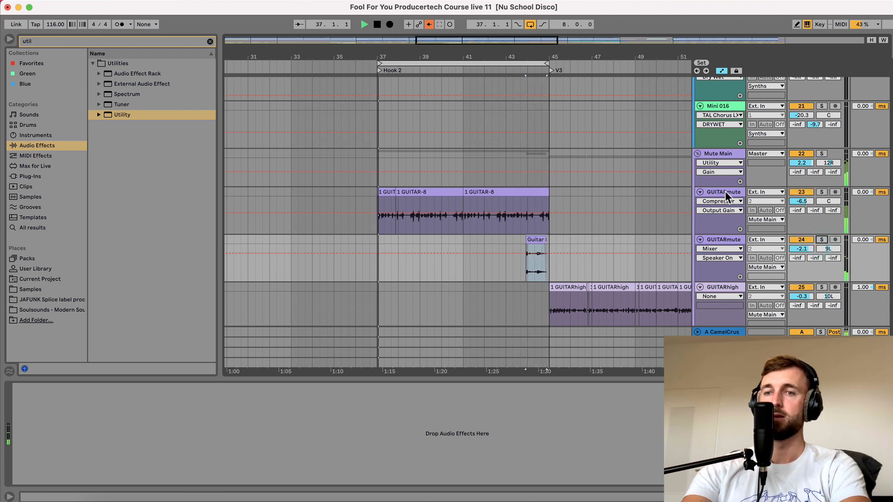
left_click(725, 191)
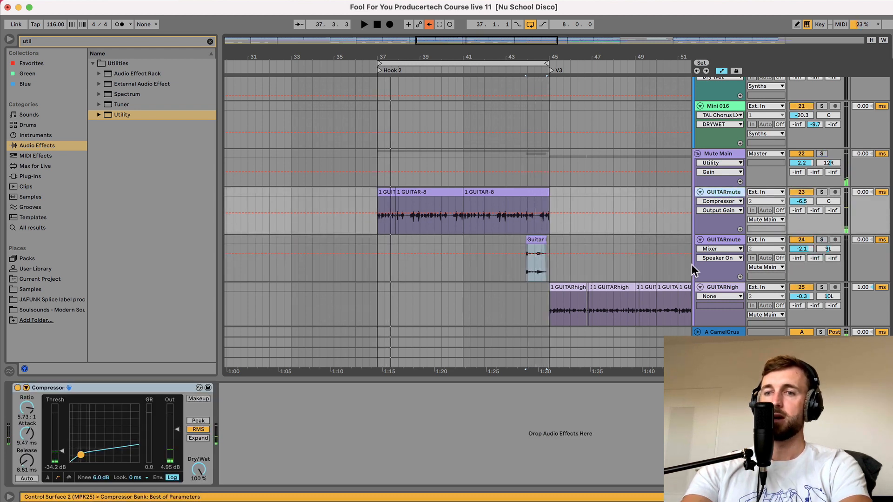
Play the V3 section from bar 45 to listen to the GUITARhigh track
scroll(623, 300, "down", 2)
scroll(623, 300, "right", 1)
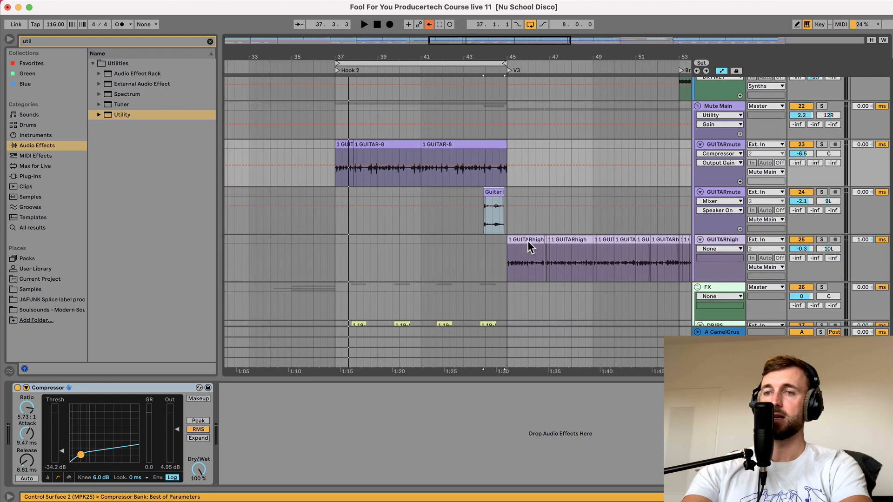
left_click(512, 221)
scroll(509, 222, "right", 3)
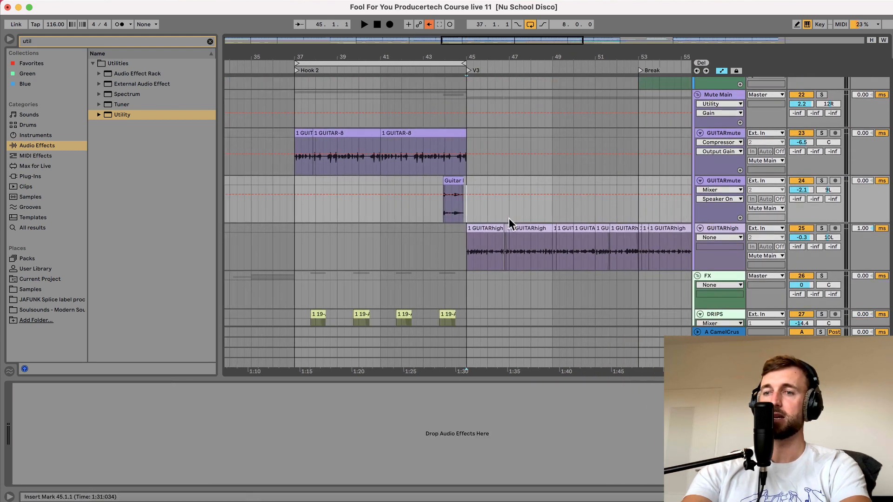
key("space")
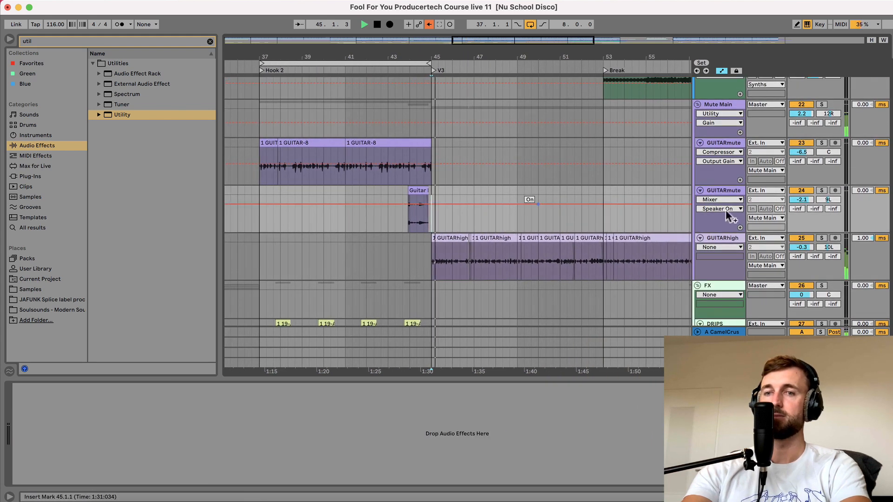
left_click(721, 238)
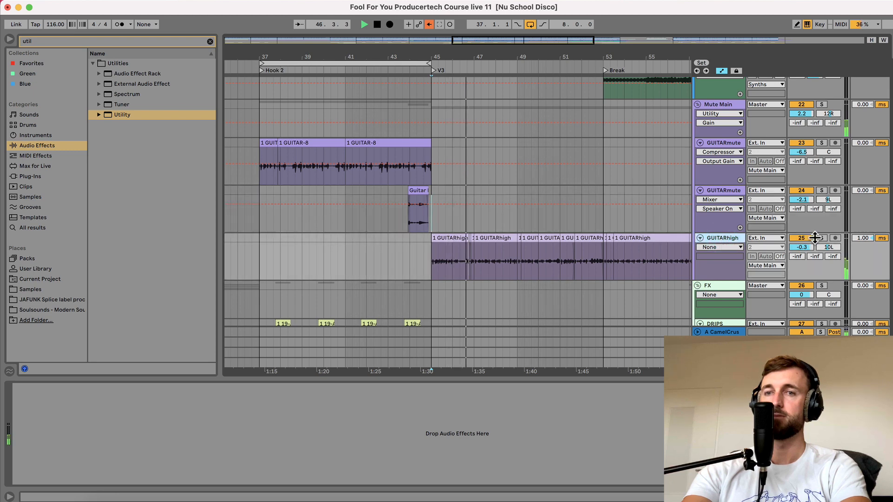
key("space")
Copy the Compressor from the first GUITARmute track onto the GUITARhigh track
left_click(724, 104)
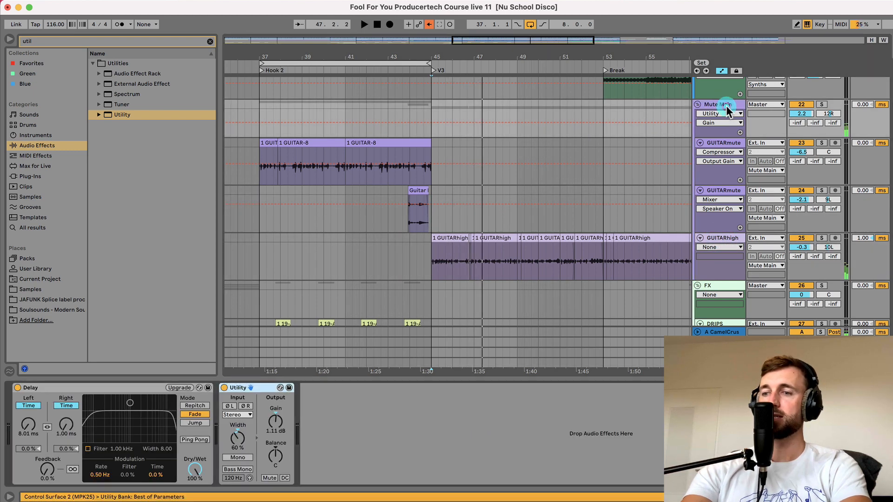
left_click(723, 144)
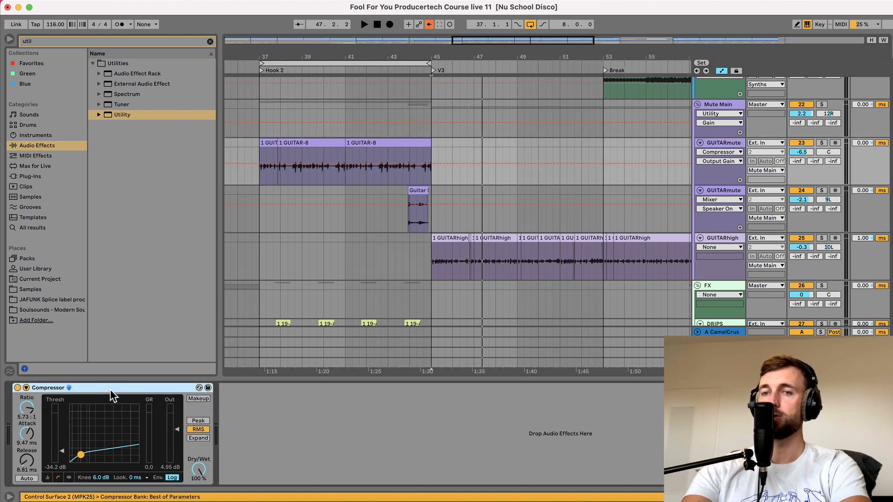
left_click(730, 240)
left_click(350, 432)
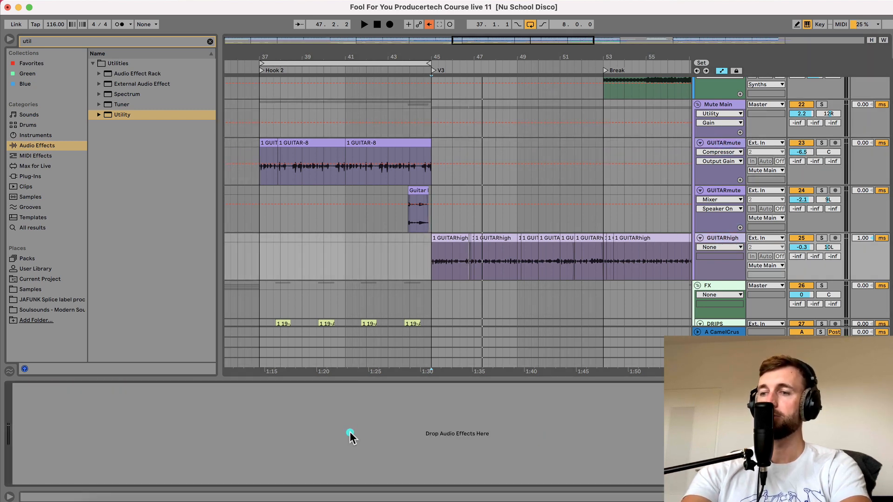
key("ctrl+v")
Set the GUITARhigh Compressor's threshold to -40.1 dB and the track volume to -3.1 dB while listening to V3
key("space")
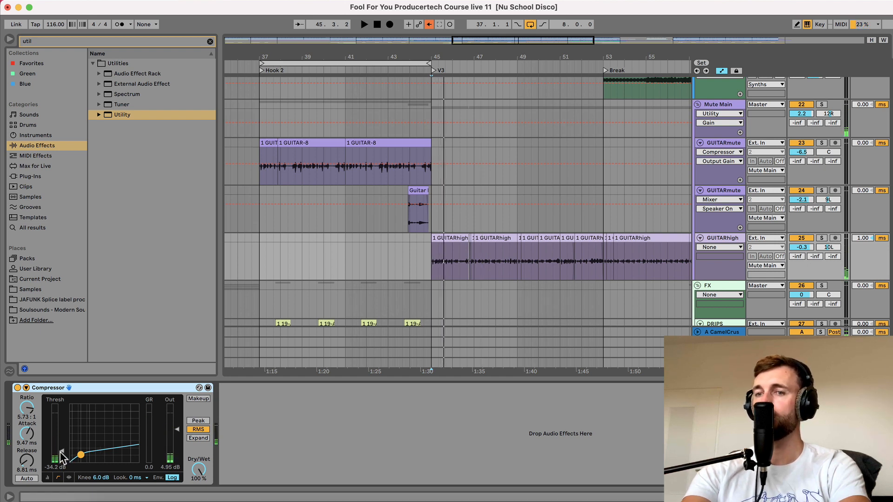
left_click_drag(64, 457, 64, 466)
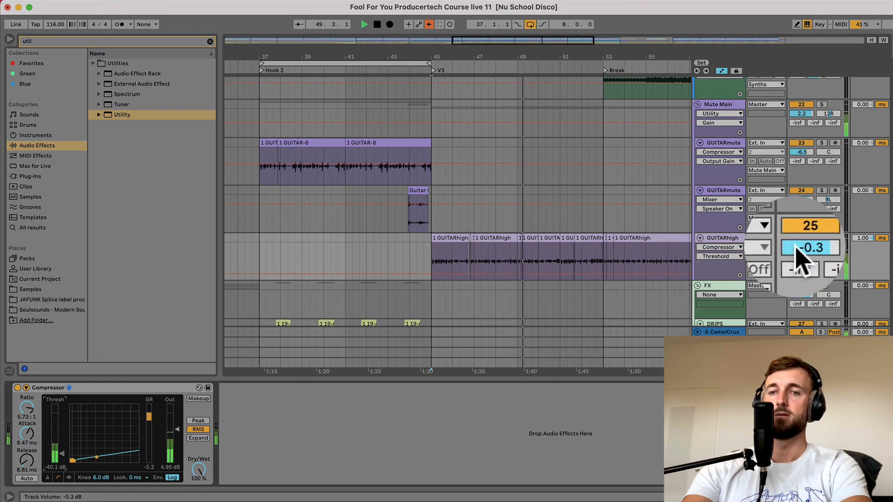
left_click_drag(800, 247, 800, 263)
key("space")
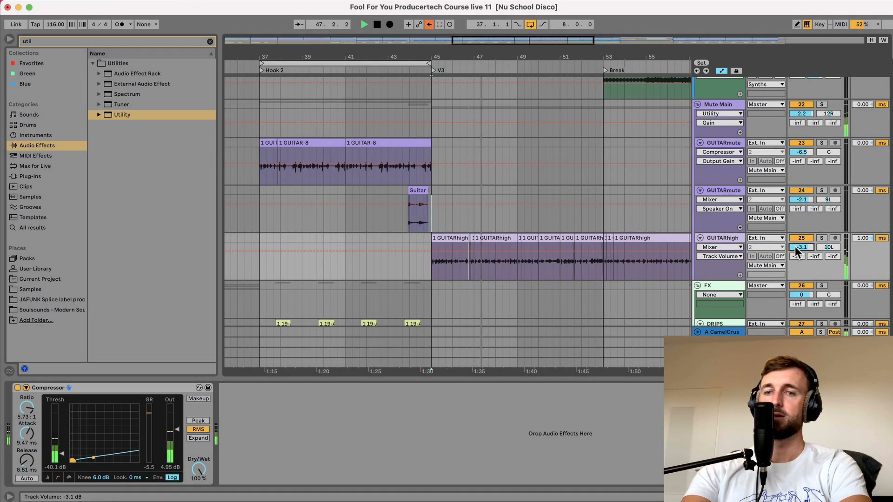
key("space")
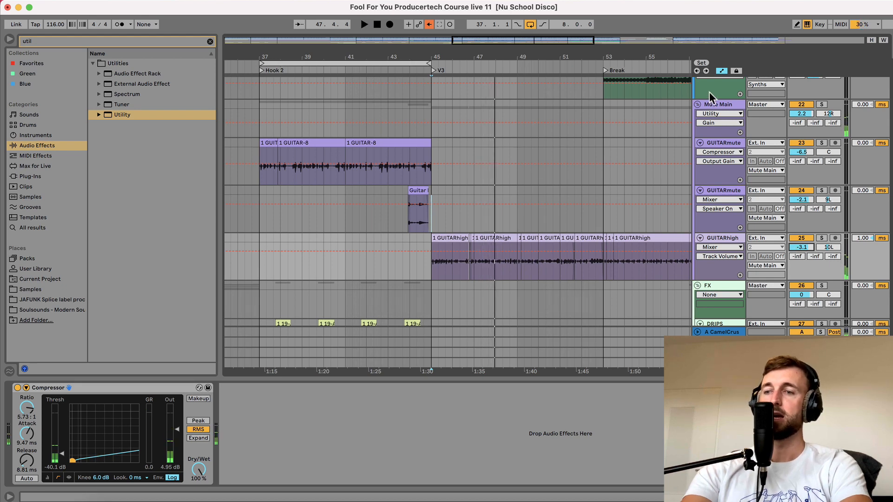
Add an EQ Eight after the Utility on the Mute Main group
left_click(719, 105)
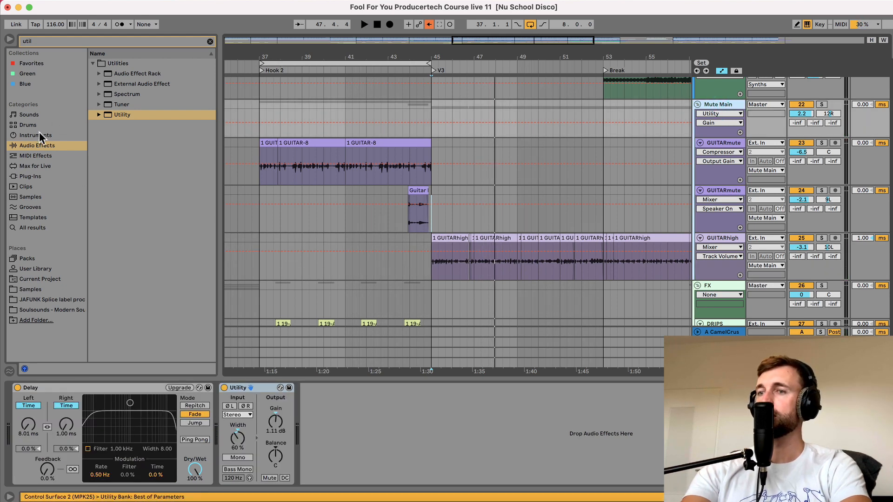
left_click(209, 42)
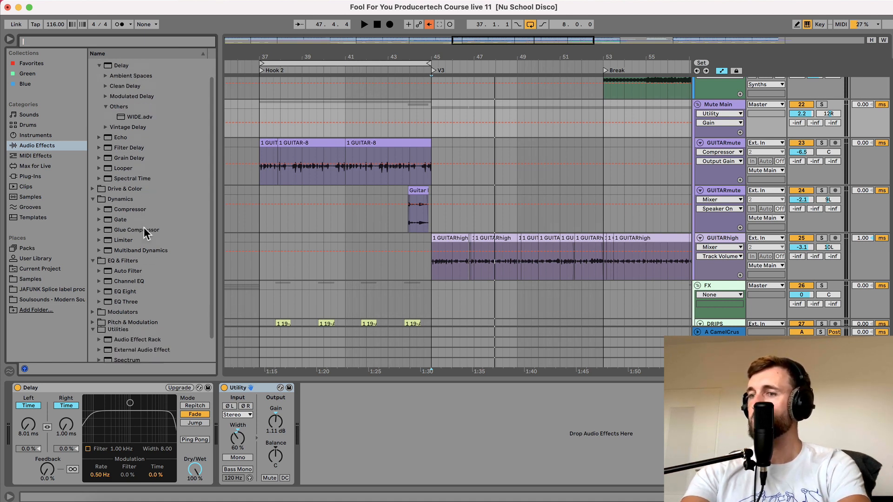
scroll(144, 229, "down", 3)
left_click_drag(125, 267, 375, 407)
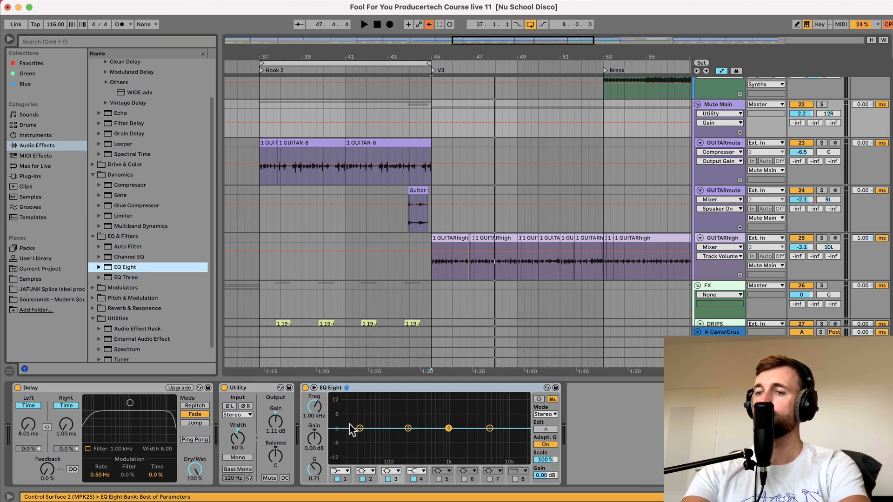
Make EQ Eight band 1 a low-cut filter and set its frequency to 160 Hz while playing V3
key("space")
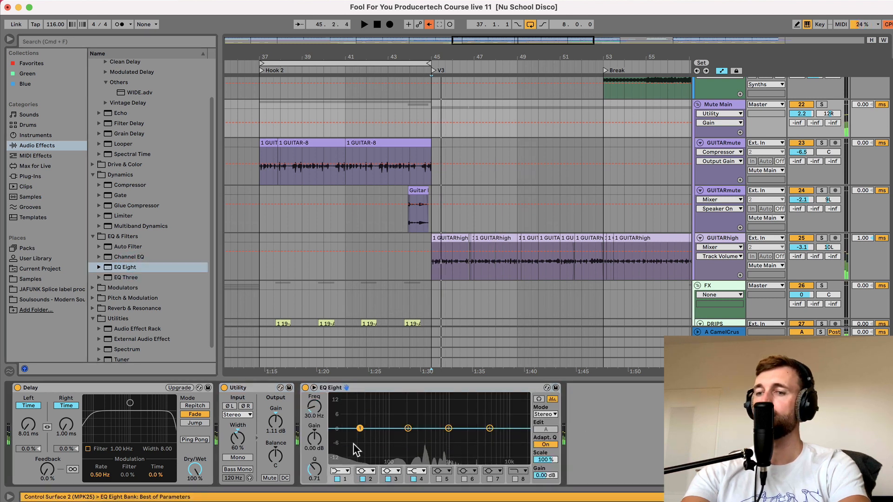
left_click(340, 471)
left_click(338, 417)
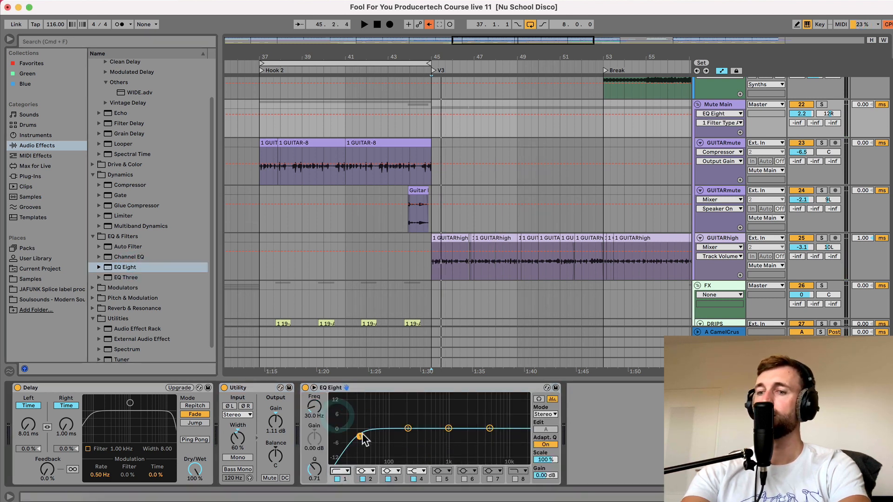
left_click_drag(359, 428, 402, 436)
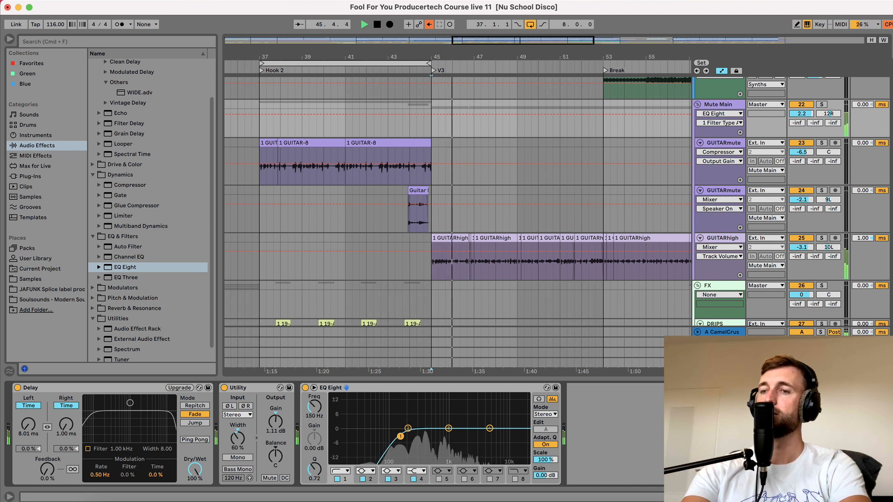
key("space")
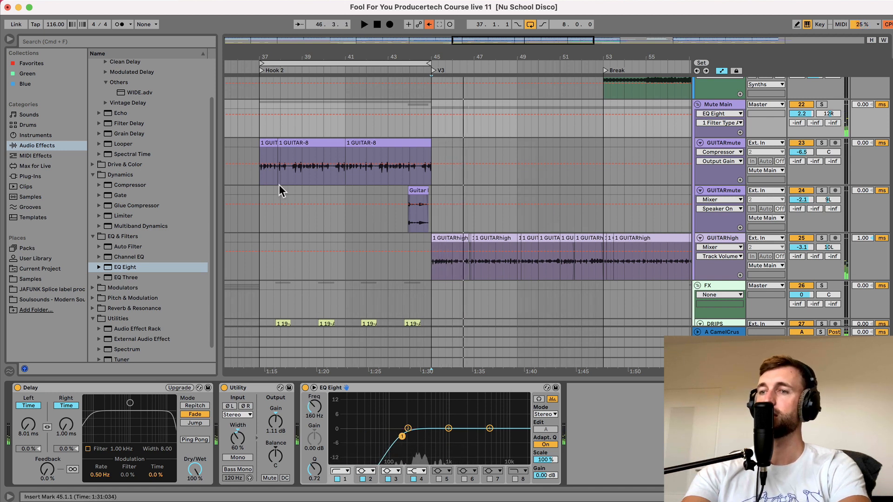
Lower the EQ Eight low-cut frequency to 121 Hz while playing Hook 2 from bar 37
left_click(259, 126)
key("space")
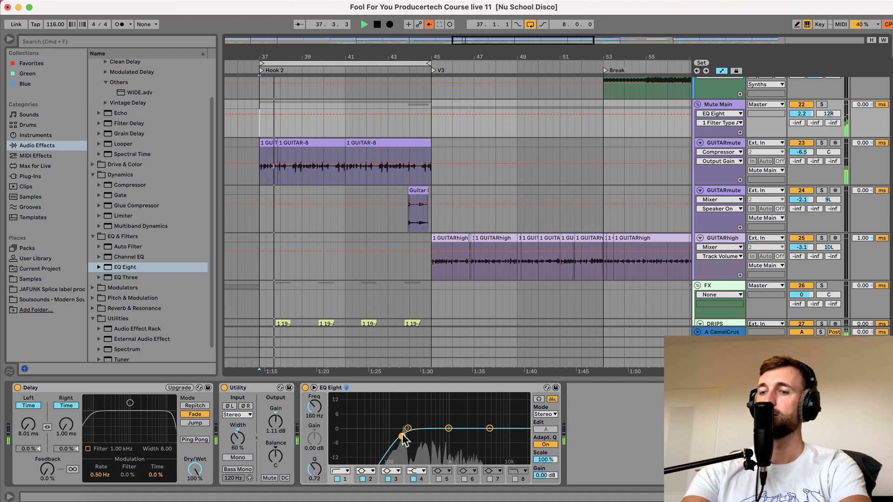
left_click_drag(402, 439, 394, 437)
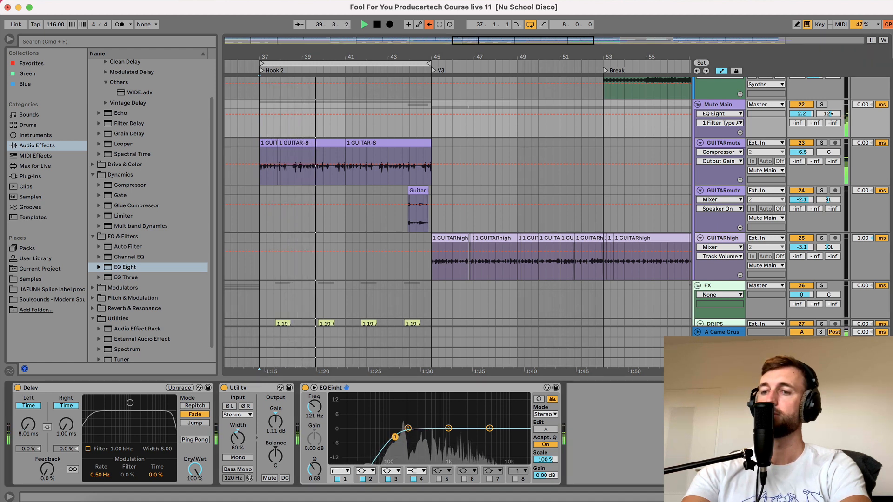
key("space")
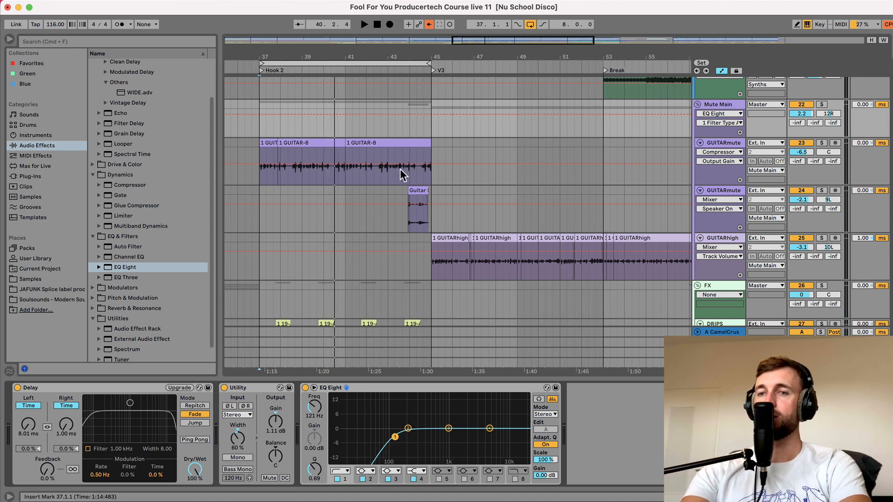
scroll(400, 175, "right", 10)
scroll(400, 169, "left", 10)
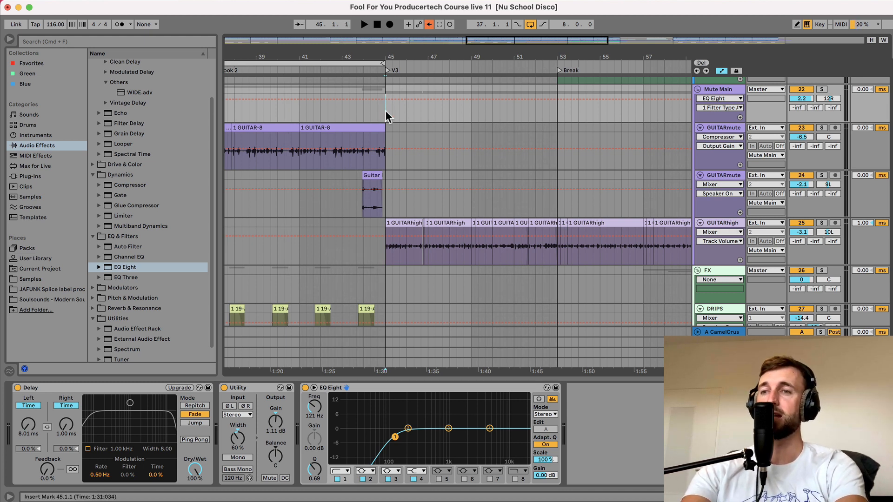
left_click_drag(388, 57, 473, 61)
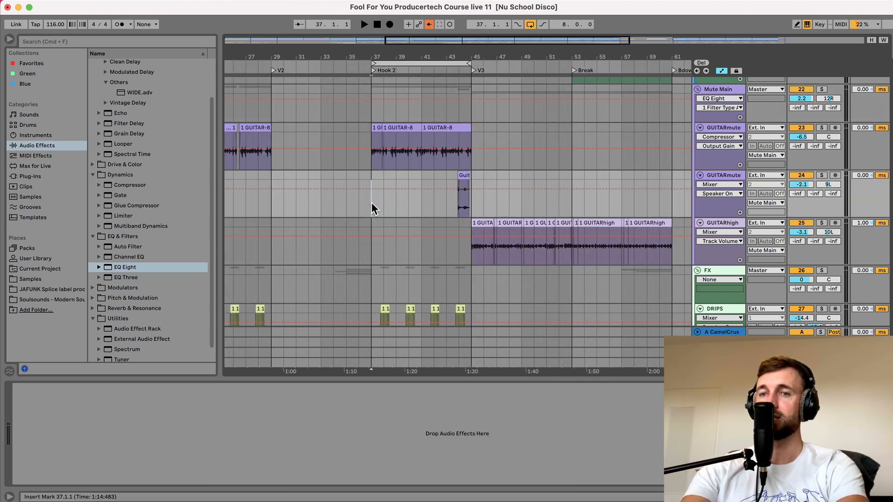
scroll(372, 202, "down", 3)
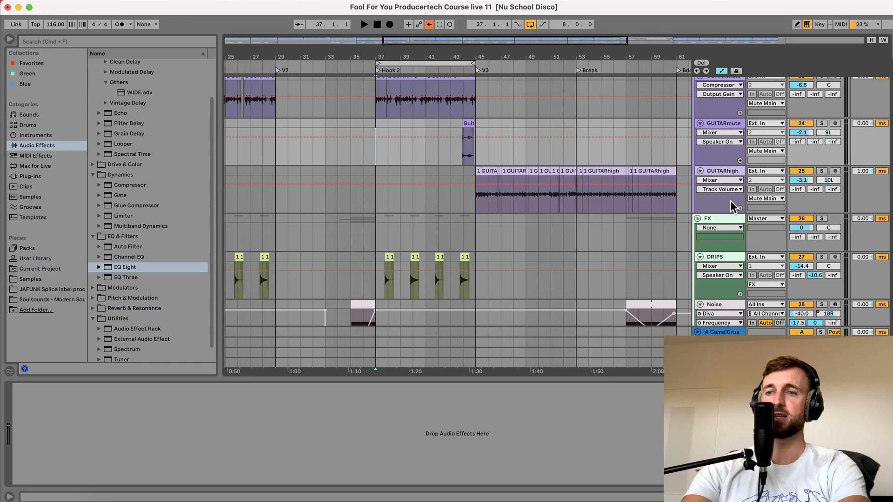